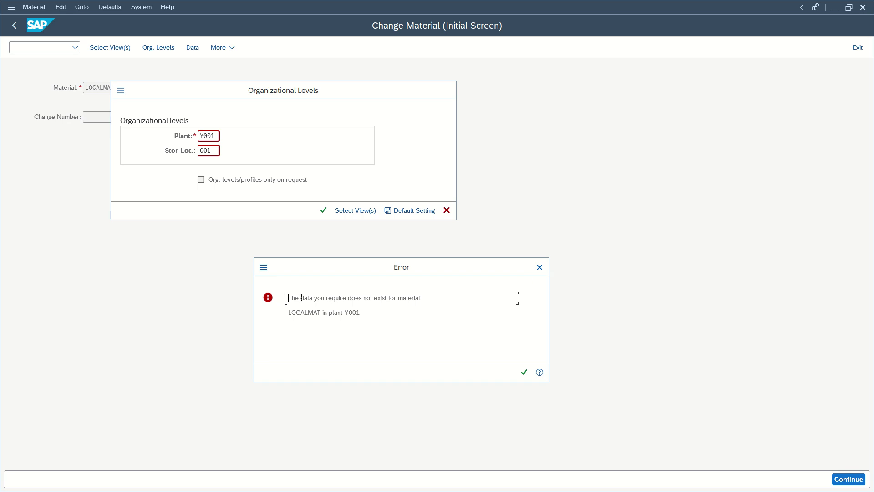
- Read the error that LOCALMAT has no data in plant Y001 and dismiss it
left_click_drag(300, 298, 419, 298)
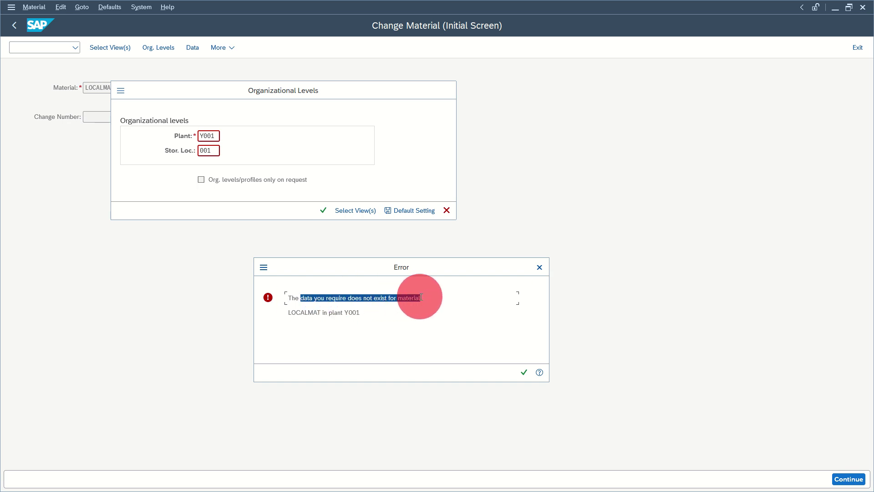
left_click_drag(291, 312, 358, 312)
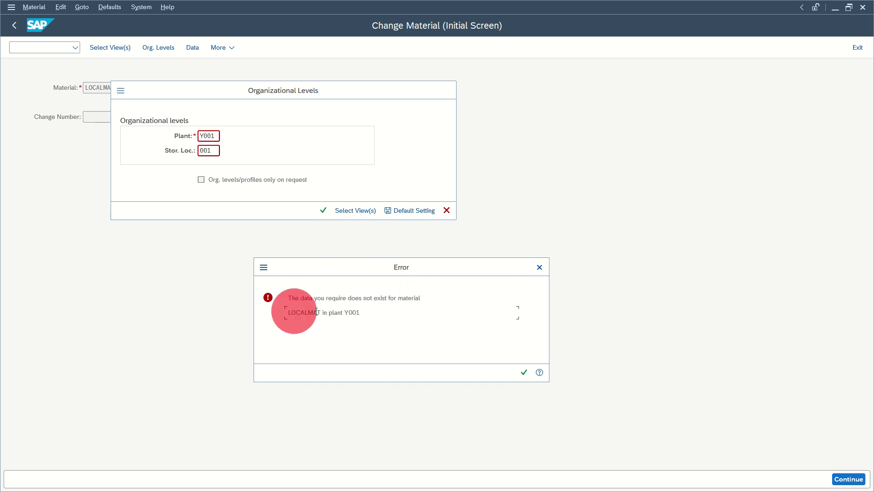
left_click(357, 312)
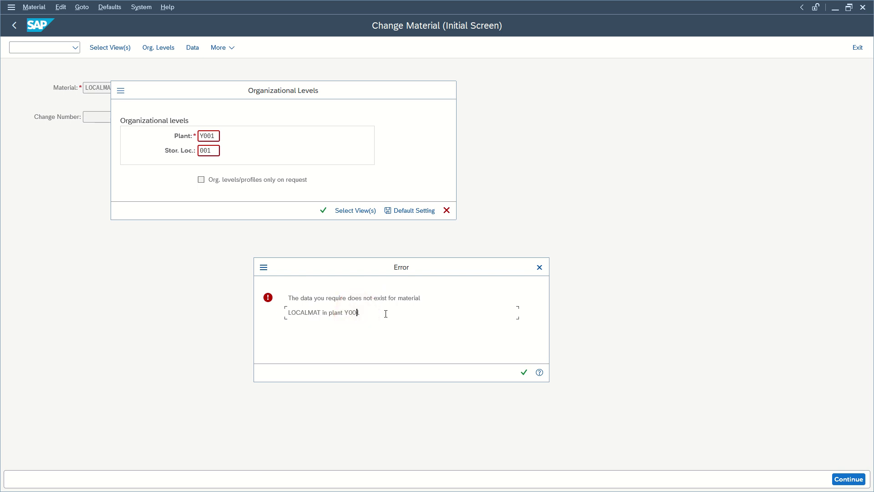
left_click(539, 267)
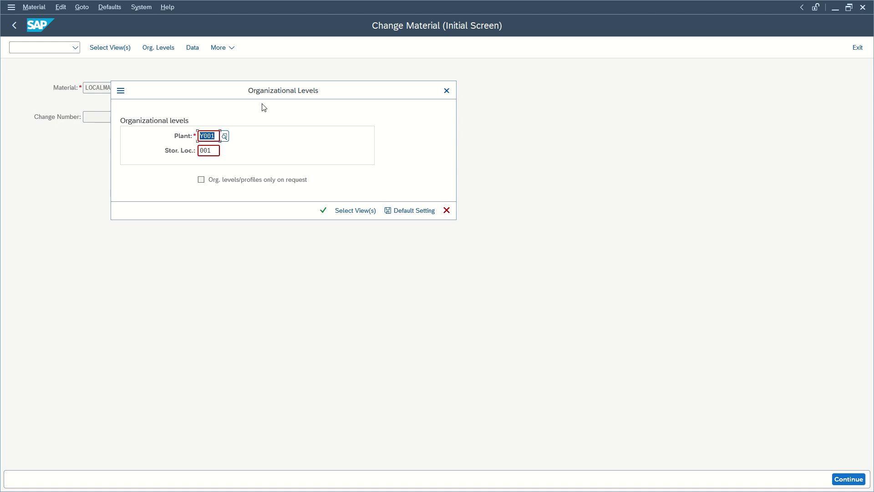
- Request LOCALMAT's Purchasing view again from the Change Material screen
left_click(447, 90)
left_click(146, 88)
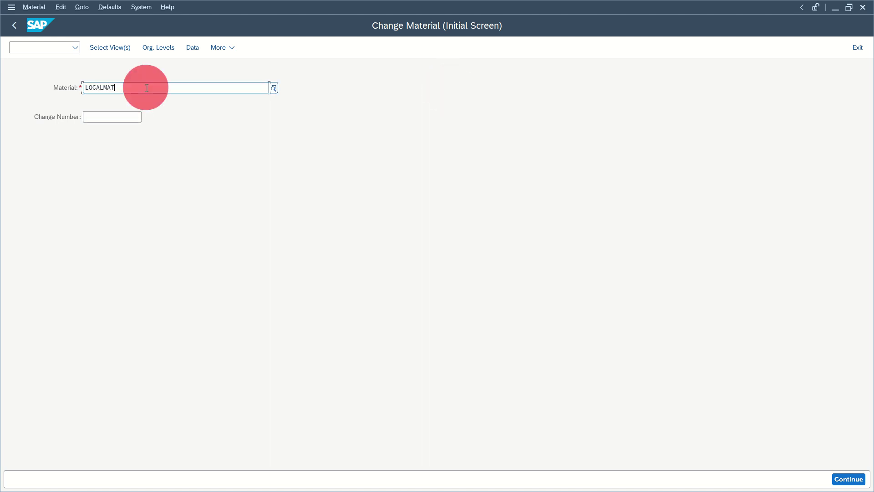
key("Return")
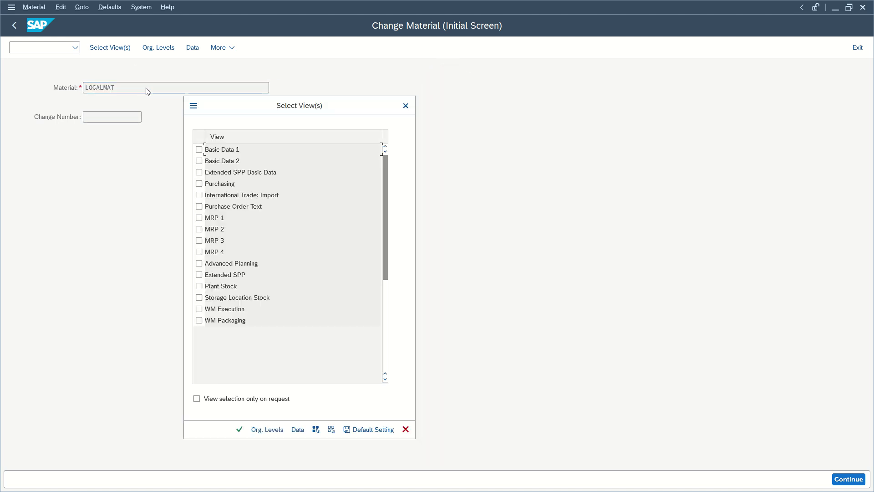
left_click(199, 183)
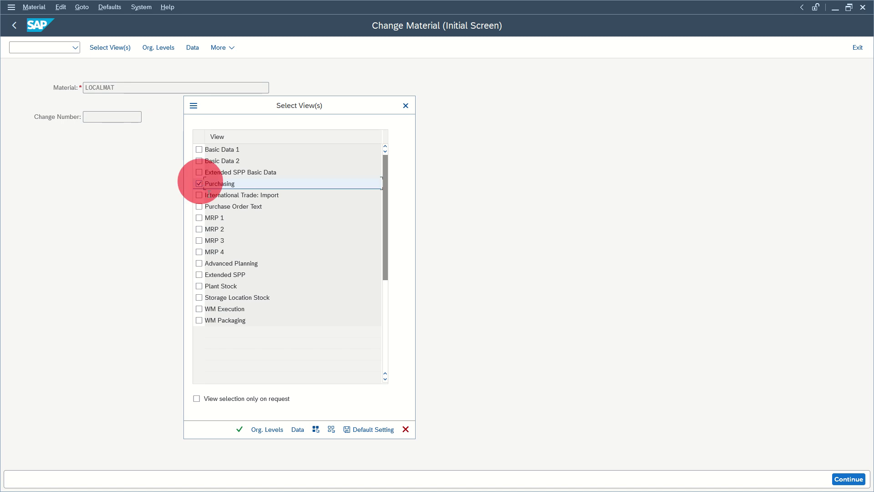
left_click(239, 429)
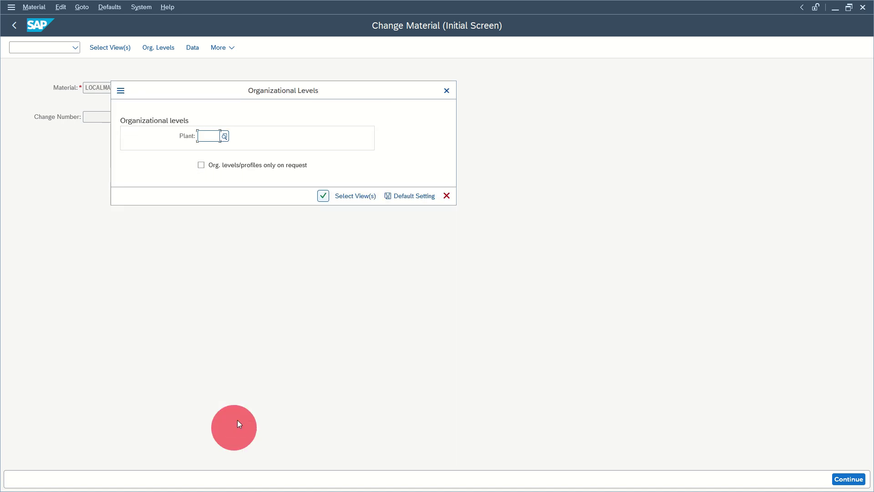
- Enter plant Y001, which again reports no data exists for that plant
left_click(205, 136)
type("y001")
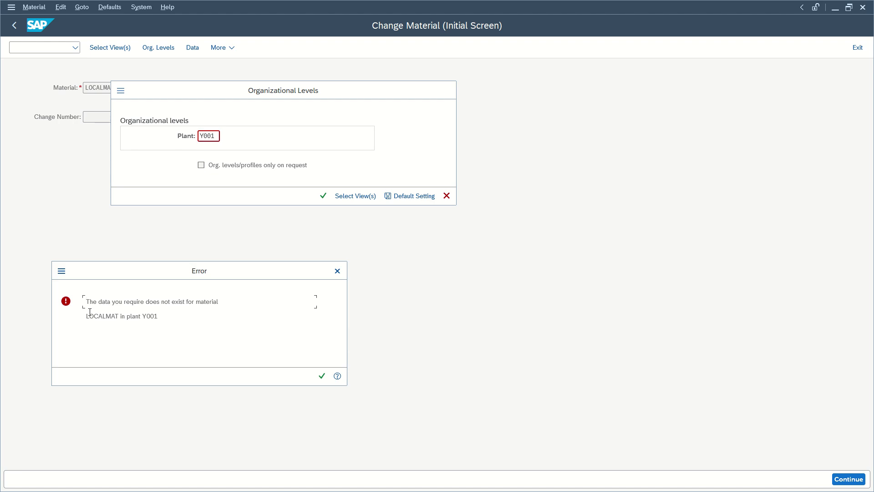
left_click_drag(90, 311, 213, 312)
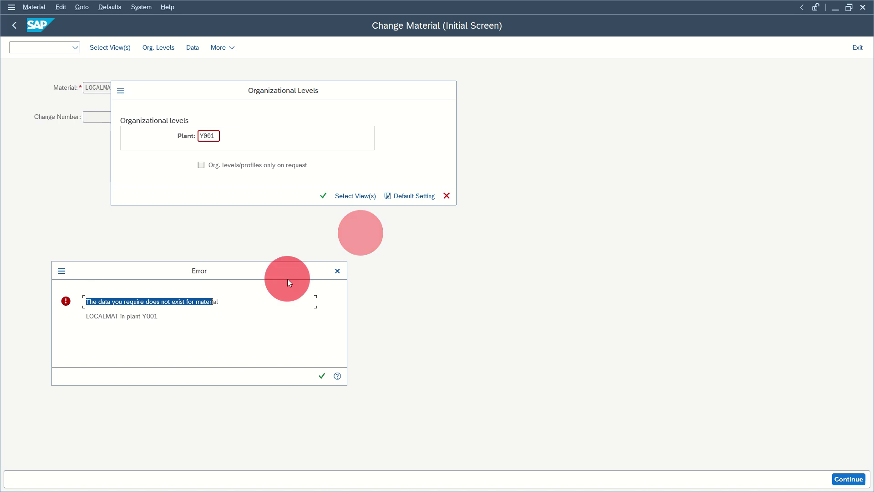
- Read the Performance Assistant help for message M3055, then close it and acknowledge the error
left_click(335, 376)
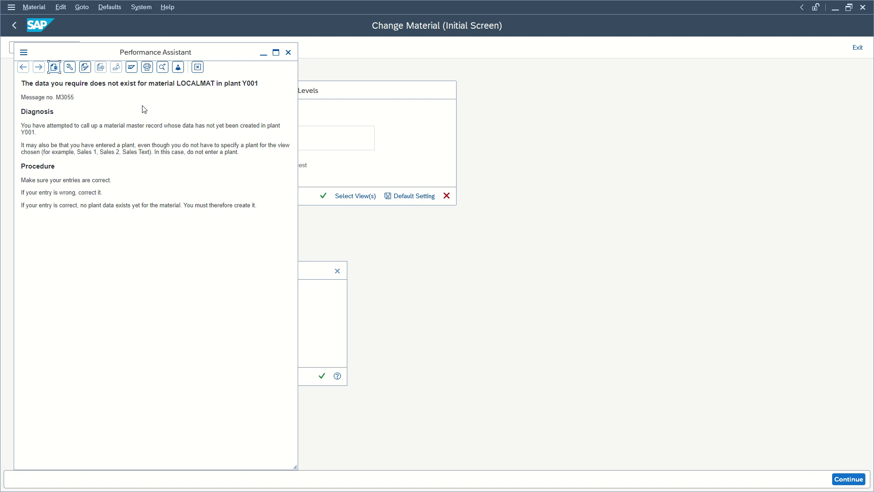
left_click(288, 53)
left_click(322, 376)
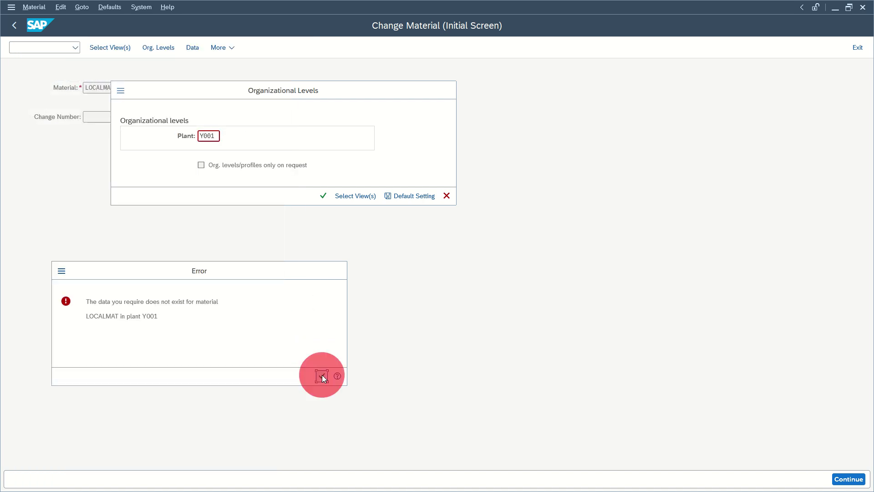
- Leave Change Material and start the Create Material transaction MM01
left_click(445, 92)
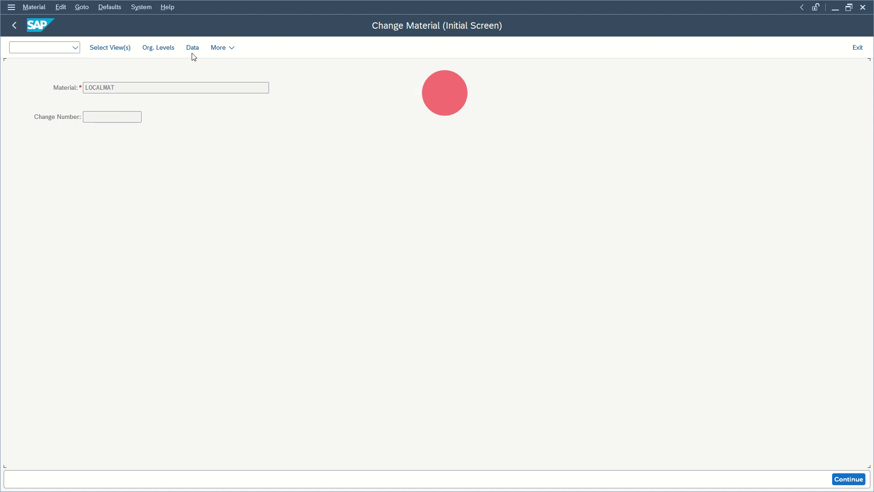
left_click(218, 49)
left_click(97, 65)
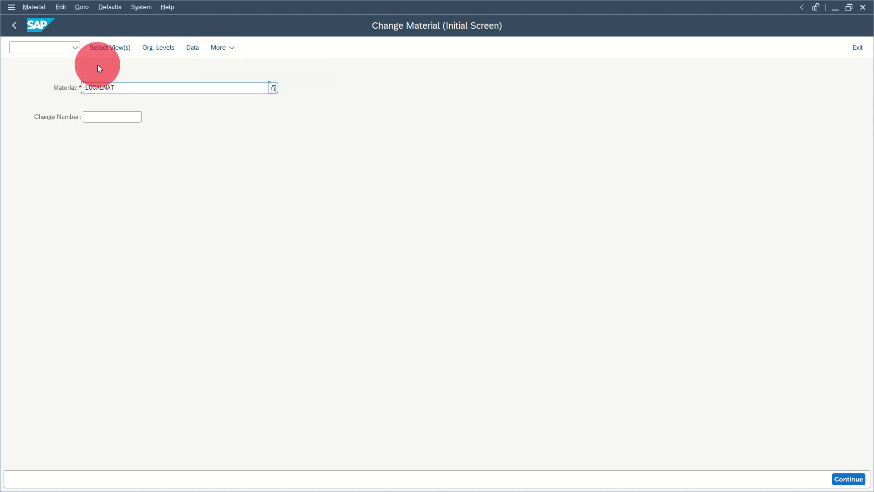
left_click(16, 26)
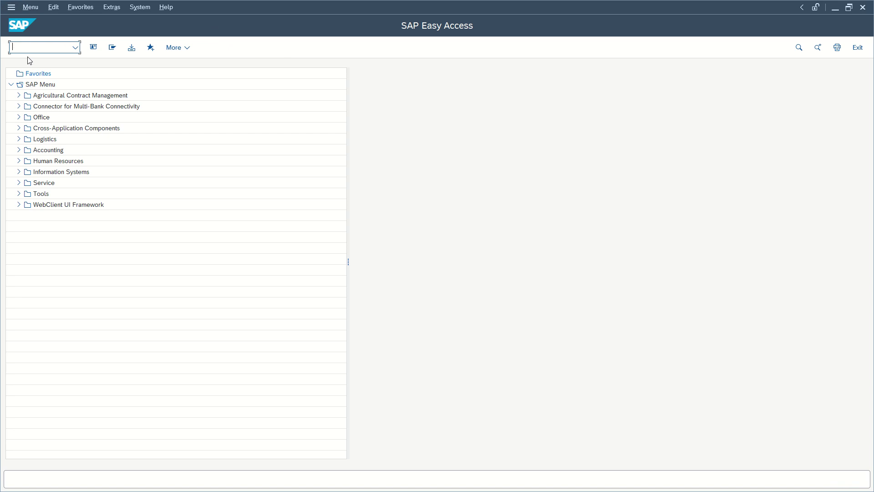
type("mm01")
key("Return")
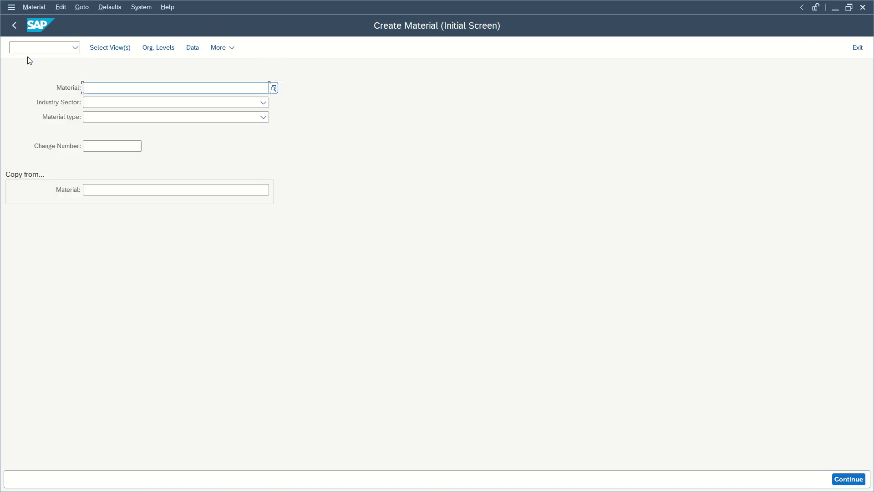
- Enter LOCALMAT so its industry sector and material type are copied, then bring up Select View(s)
left_click(103, 82)
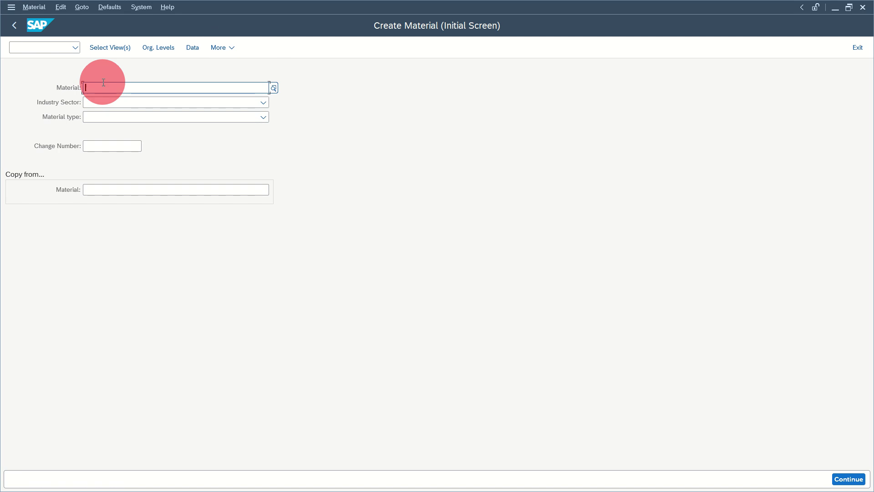
type("loc")
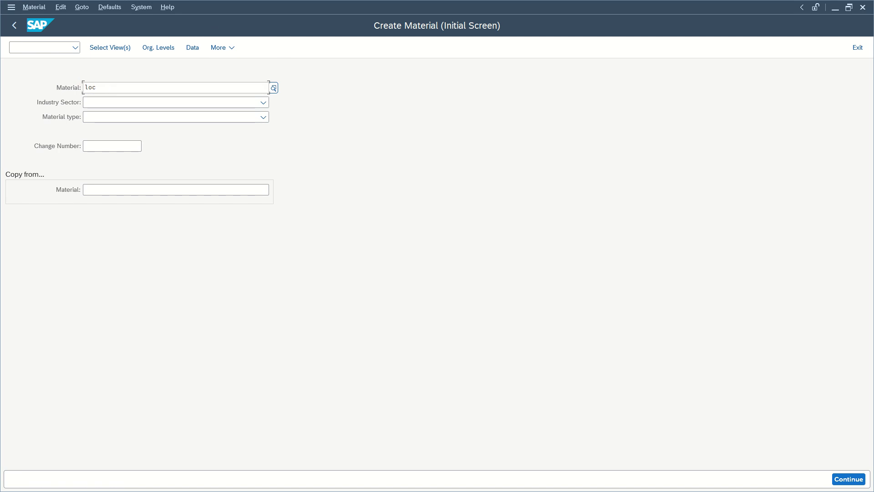
type("almat")
key("Return")
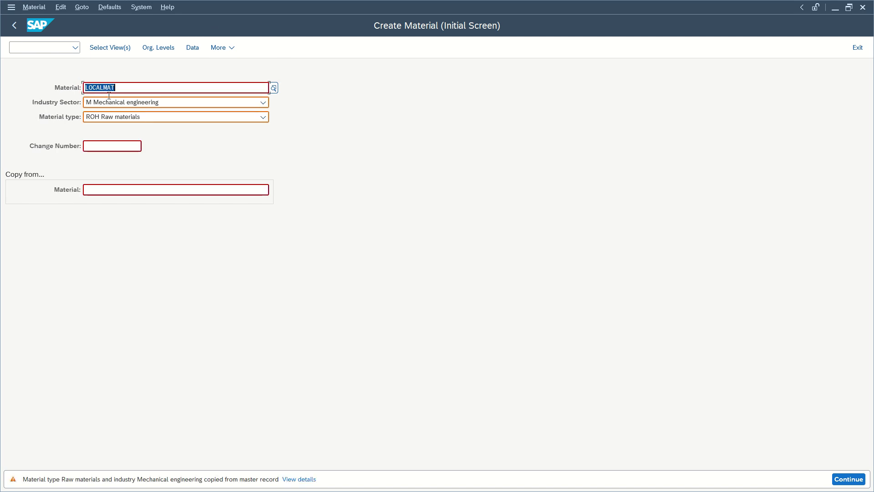
key("Return")
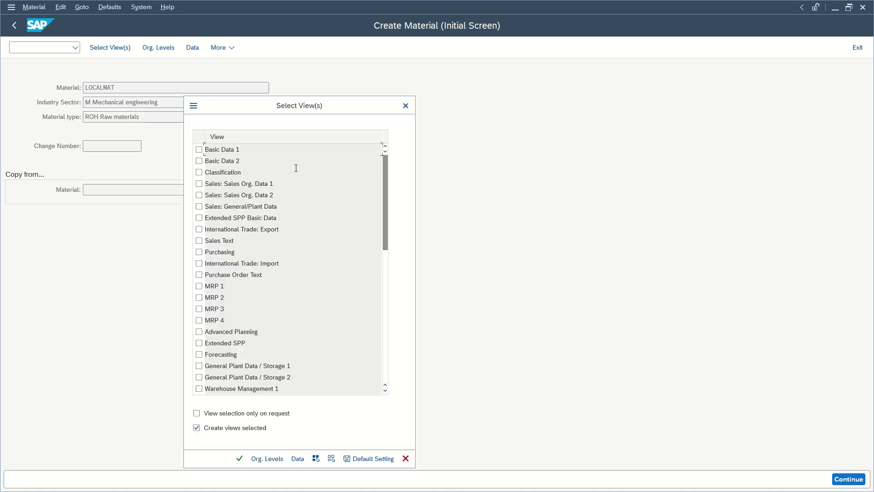
- Choose the Purchasing view for plant Y001 so LOCALMAT is extended to that plant
left_click(198, 252)
left_click_drag(205, 252, 273, 252)
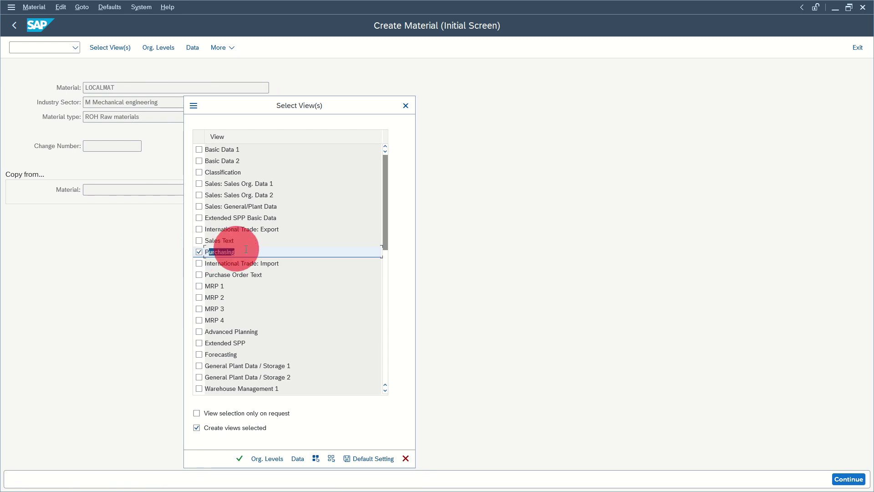
left_click(250, 459)
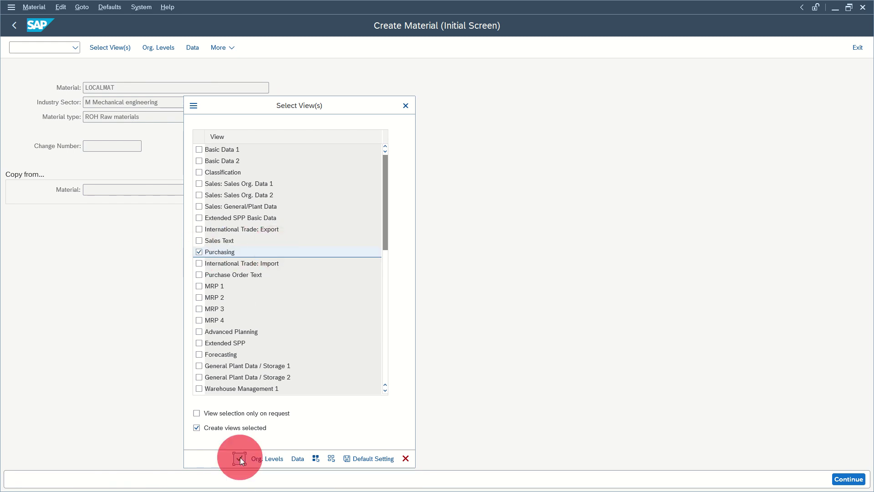
type("y")
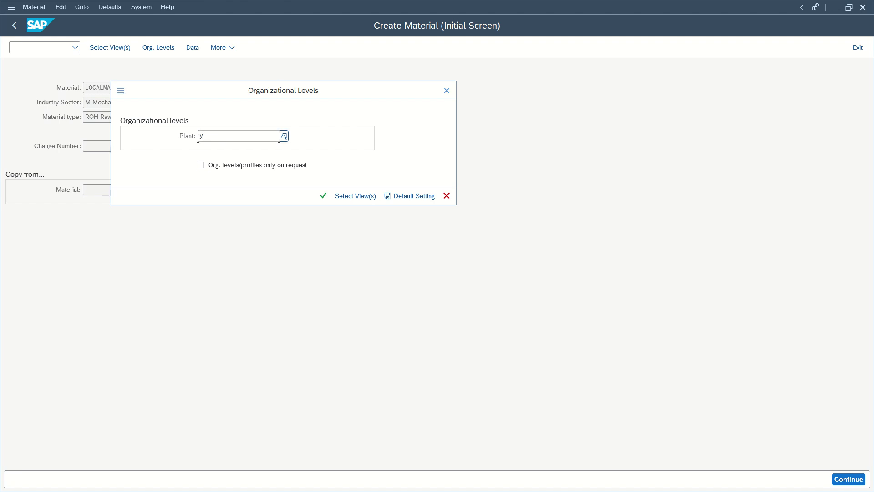
type("001")
key("Return")
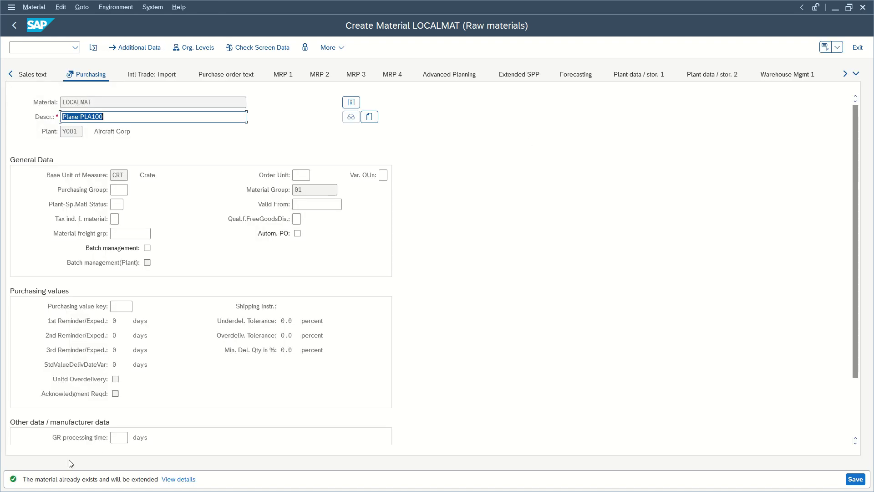
- Review the tax indicator, free goods discount and purchasing value key, then save LOCALMAT's Purchasing data
left_click_drag(25, 478, 156, 481)
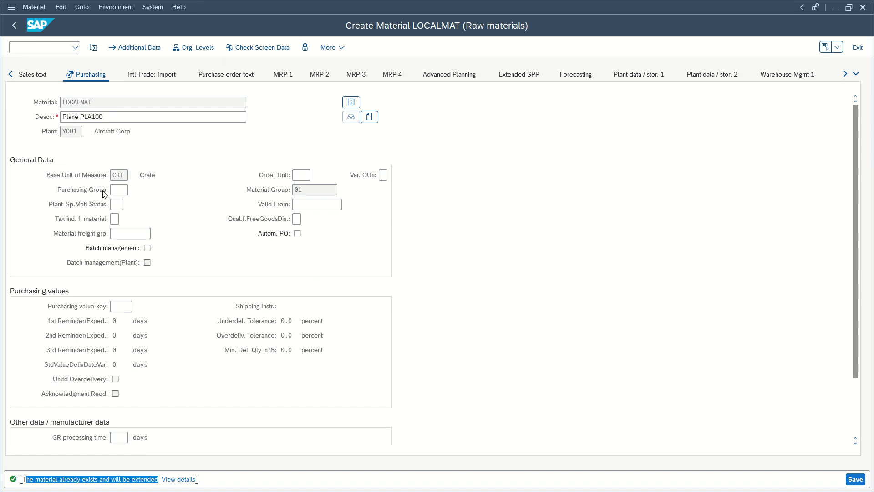
left_click(103, 206)
left_click(99, 220)
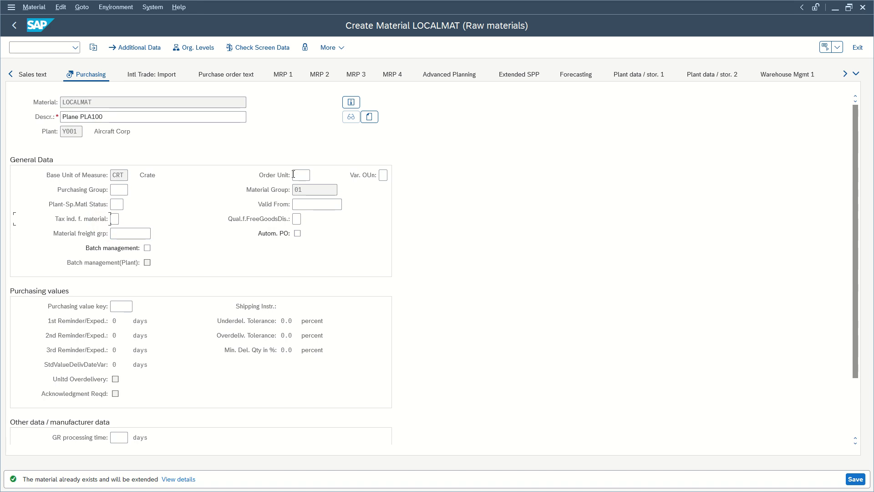
left_click(296, 219)
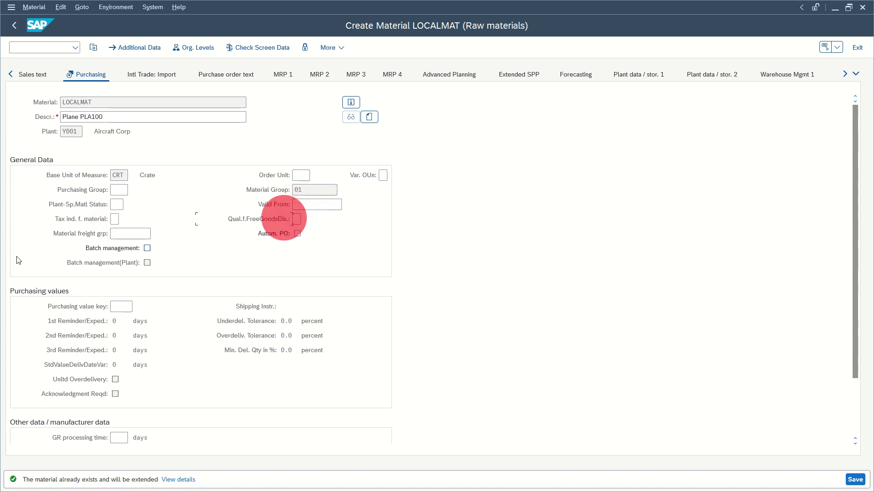
left_click(120, 306)
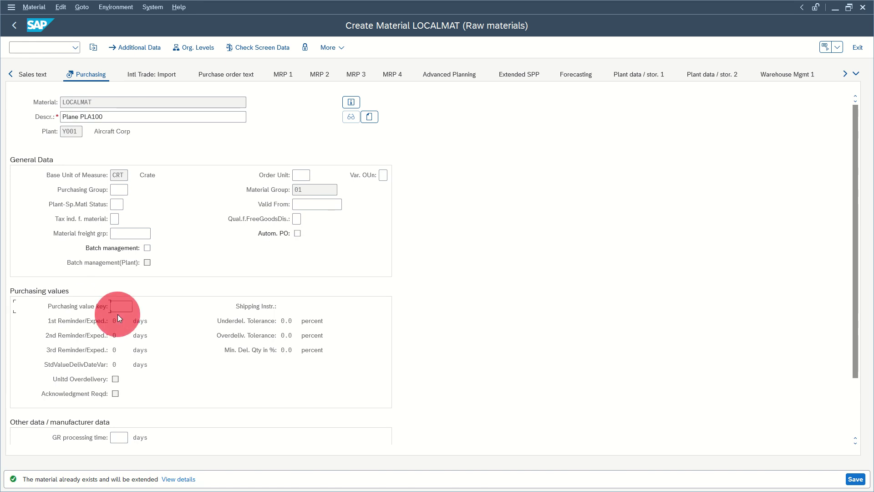
left_click(855, 479)
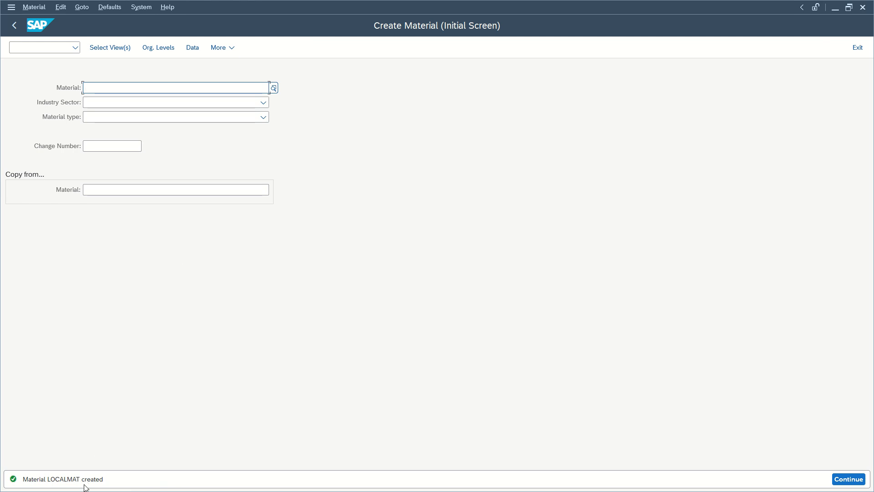
- Return to the main menu and reopen LOCALMAT in Change Material MM02
key("F3")
left_click(60, 46)
type("mm02")
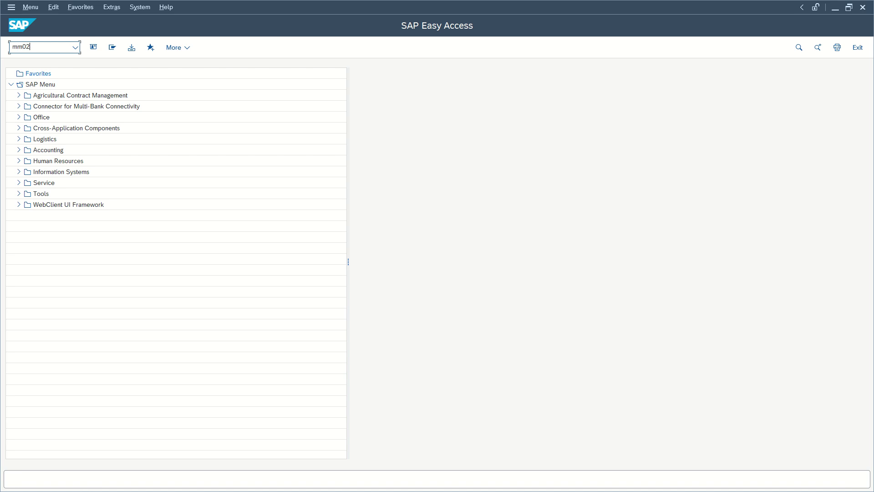
key("Return")
left_click(139, 89)
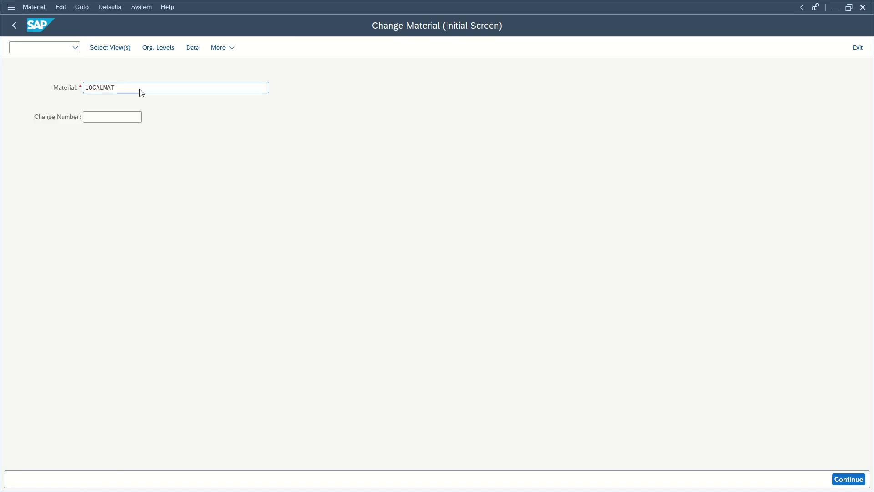
key("Return")
- Open LOCALMAT's Purchasing view for plant Y001 without error, noting material group 01
left_click(199, 184)
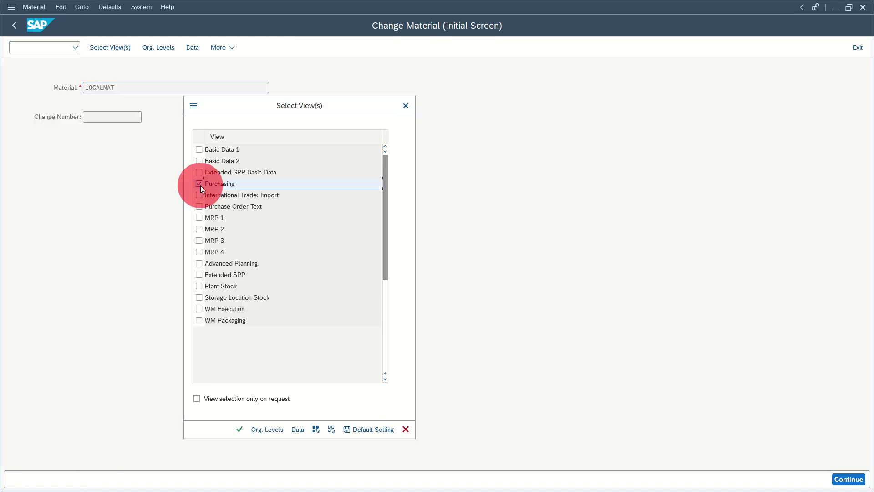
left_click(236, 430)
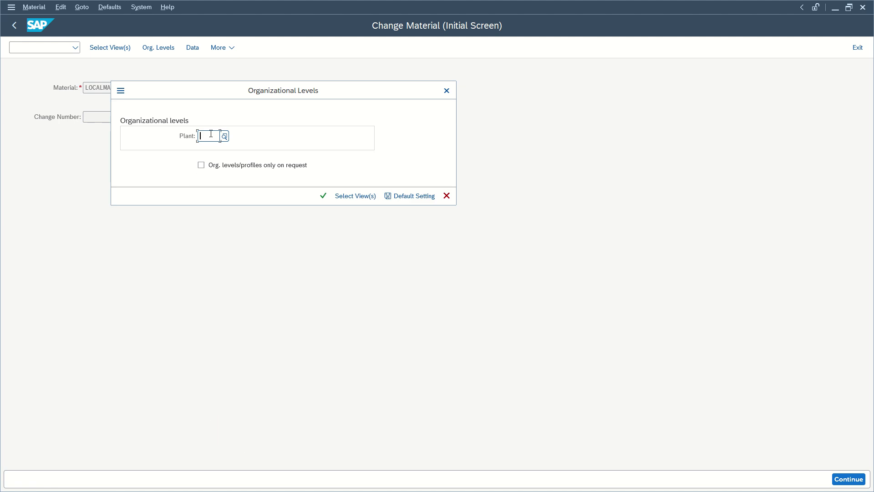
type("Y001")
key("Return")
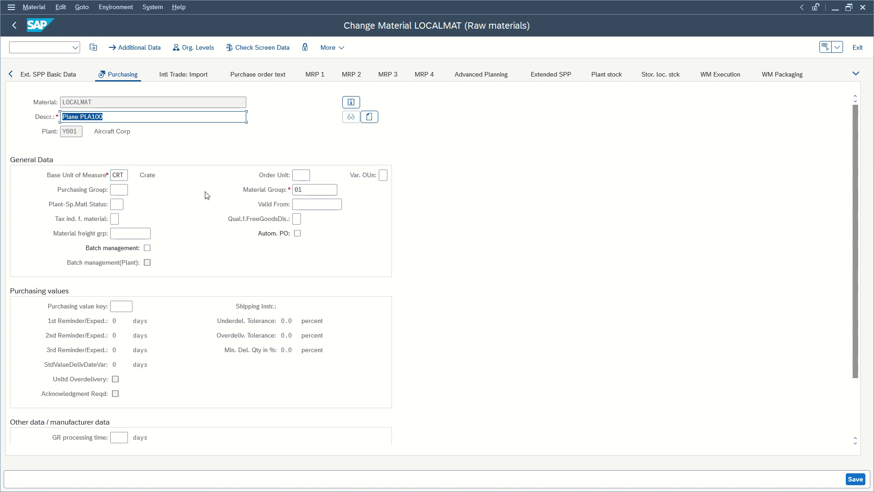
left_click(310, 189)
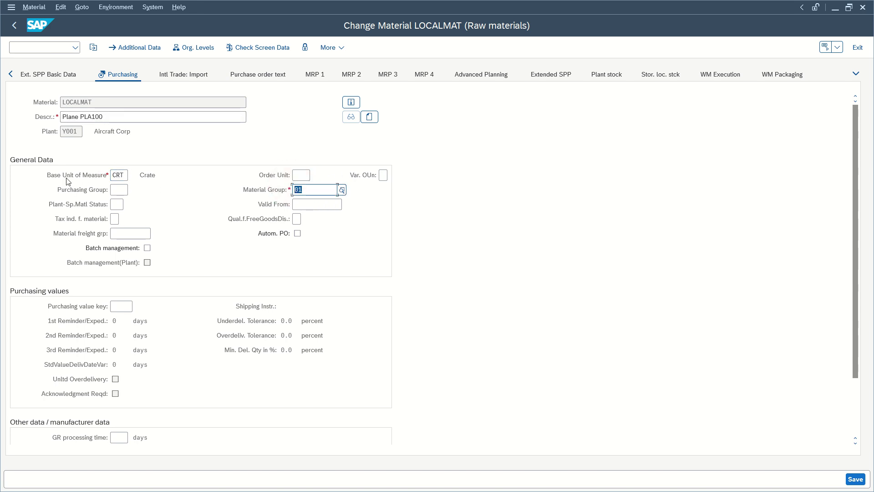